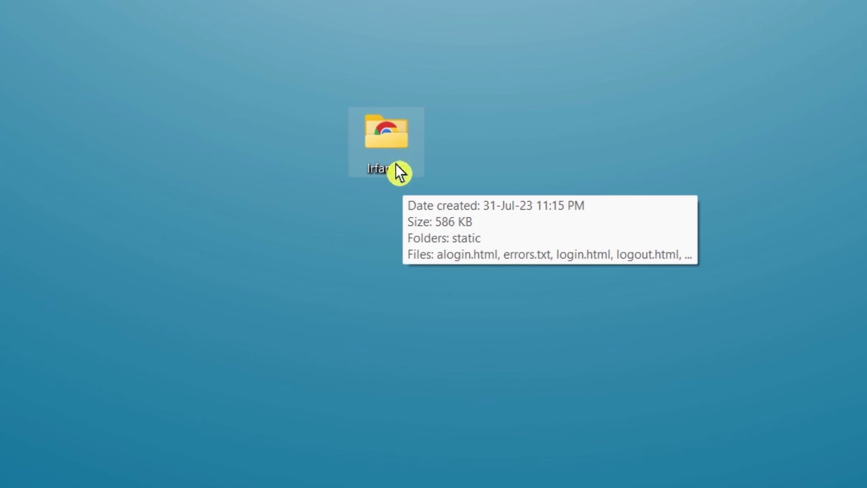
Step: Open the Irfan3G folder on the desktop and look over the hotspot page files inside
left_click(381, 173)
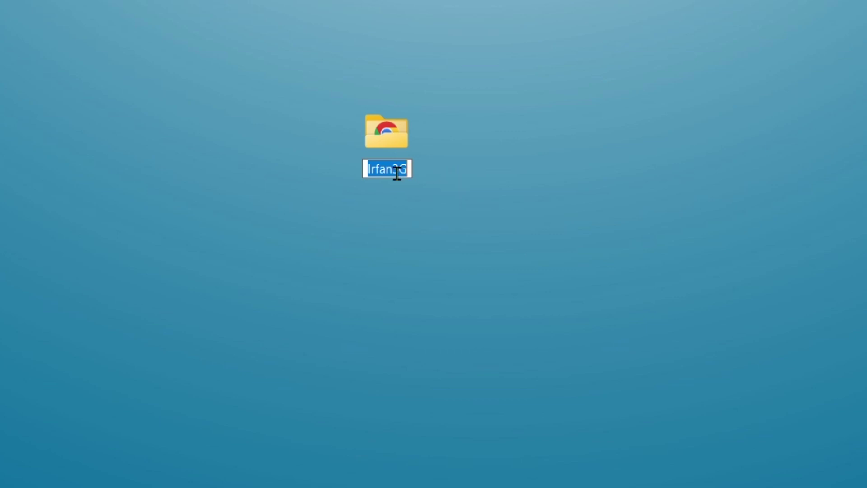
key("Return")
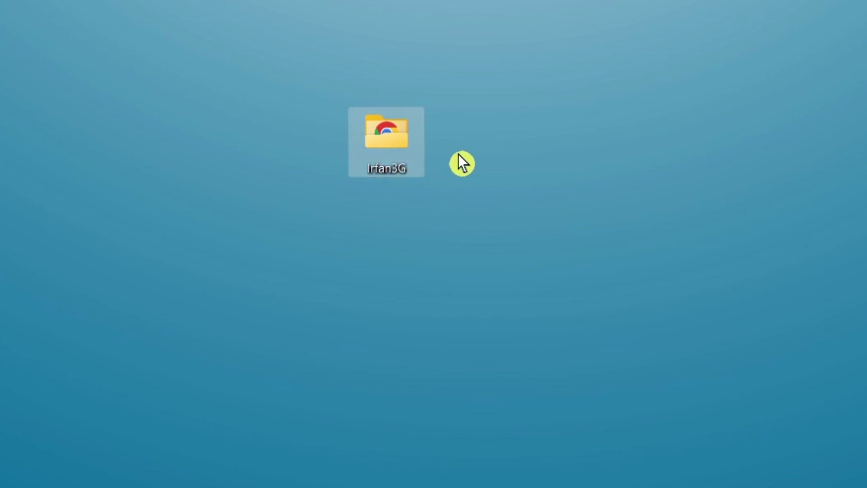
double_click(386, 143)
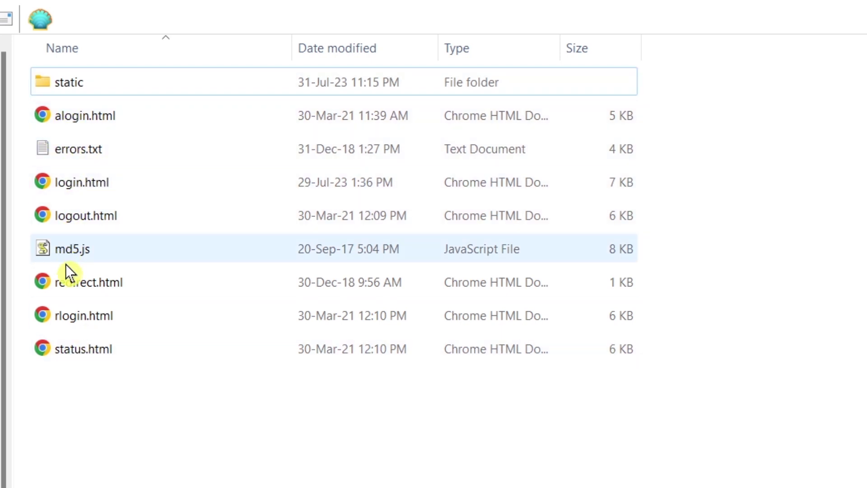
mouse_move(66, 353)
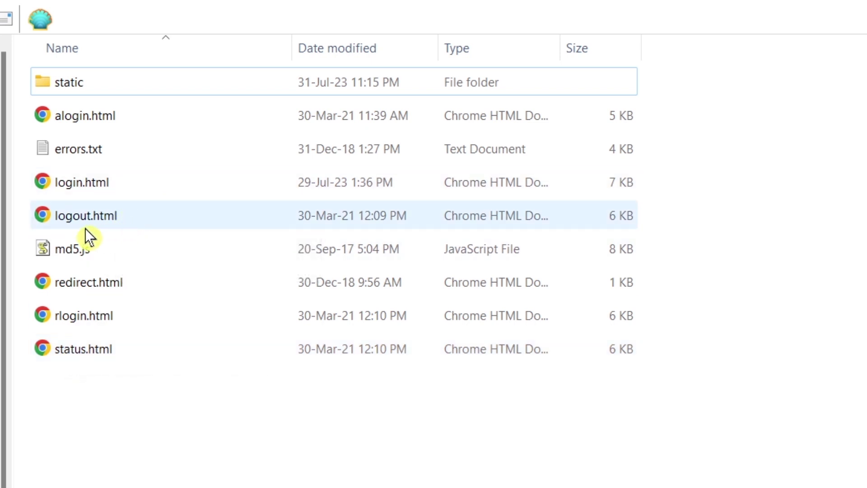
Step: Preview login.html in the browser and examine the network name heading and the contact line below it
double_click(59, 181)
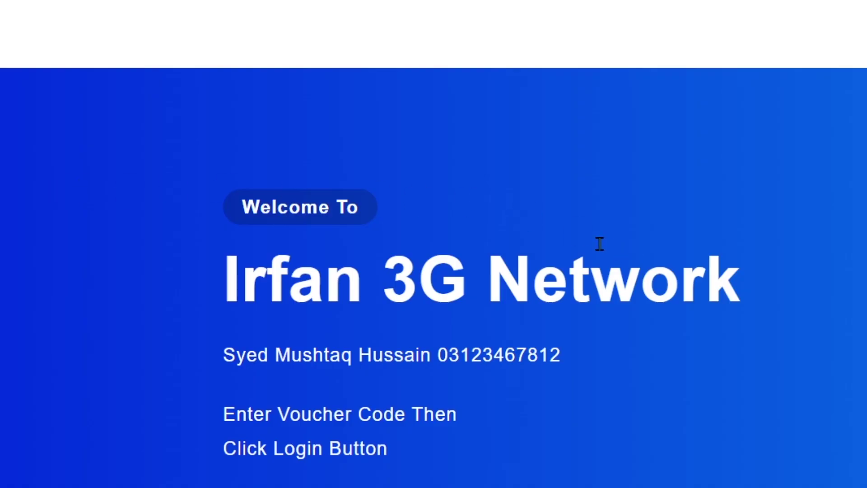
scroll(599, 244, "down", 2)
left_click_drag(225, 174, 737, 178)
left_click_drag(225, 248, 552, 246)
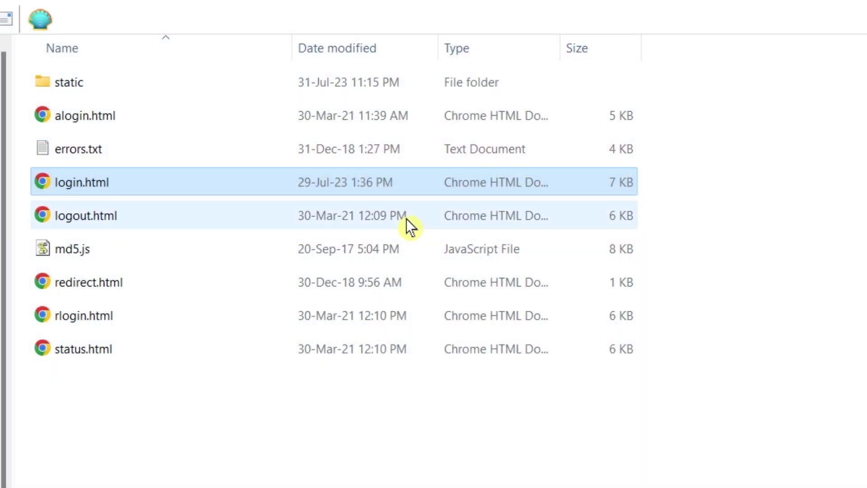
Step: Open login.html in Notepad and locate the h1 heading with the network name and the contact paragraph
right_click(72, 186)
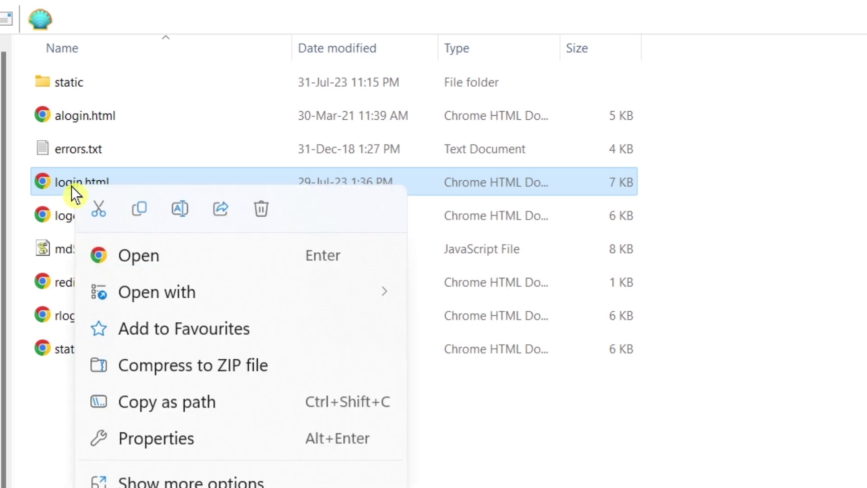
mouse_move(193, 292)
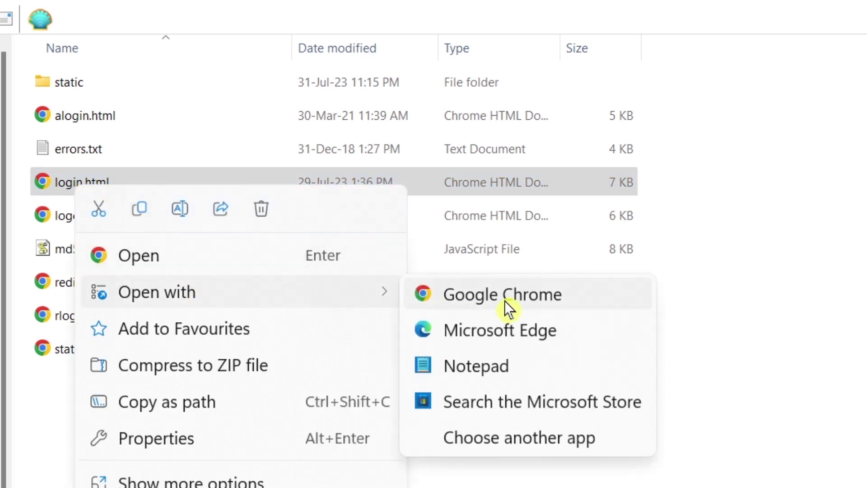
left_click(476, 368)
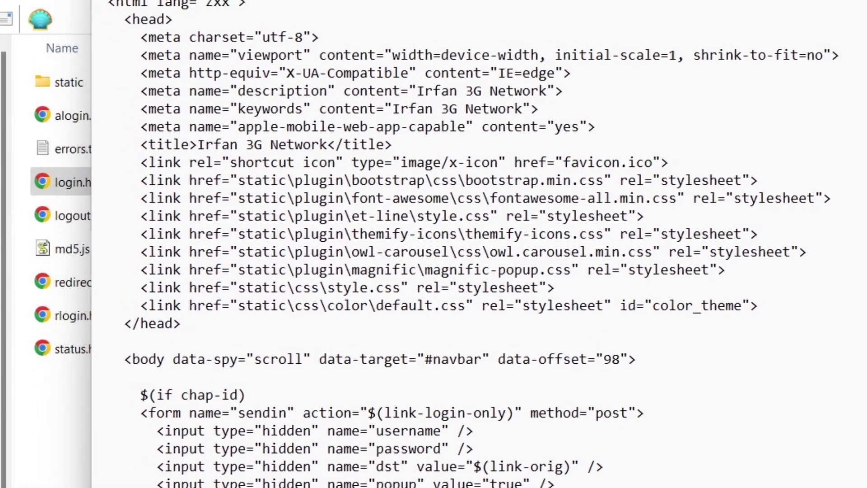
scroll(653, 273, "down", 10)
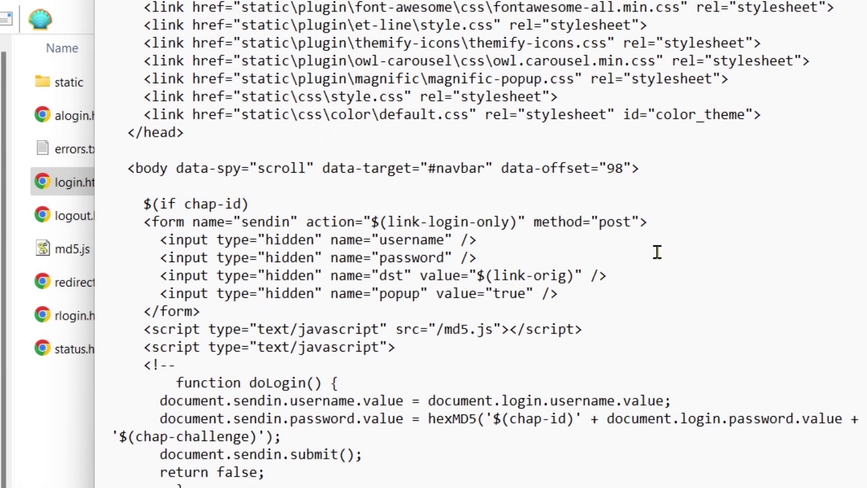
scroll(657, 252, "down", 5)
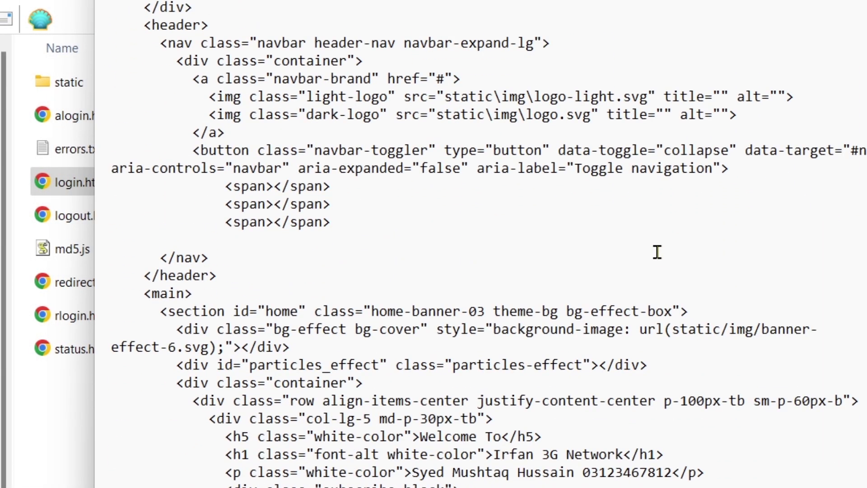
scroll(657, 252, "down", 5)
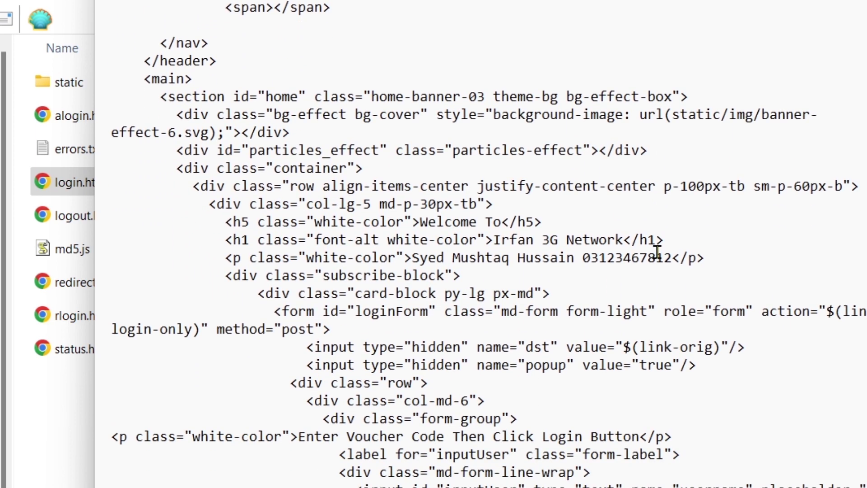
scroll(657, 251, "down", 1)
Step: Delete the network name from the h1 heading and the owner's name and phone number from the paragraph below
left_click_drag(494, 132, 627, 132)
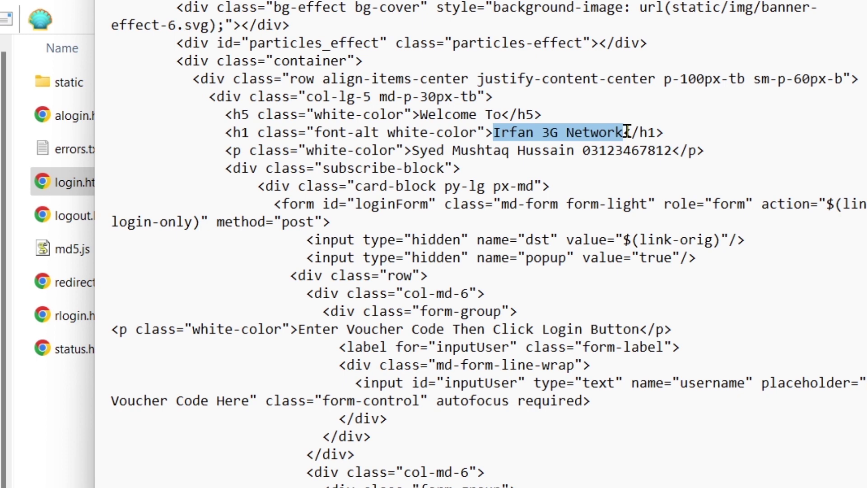
left_click(616, 135)
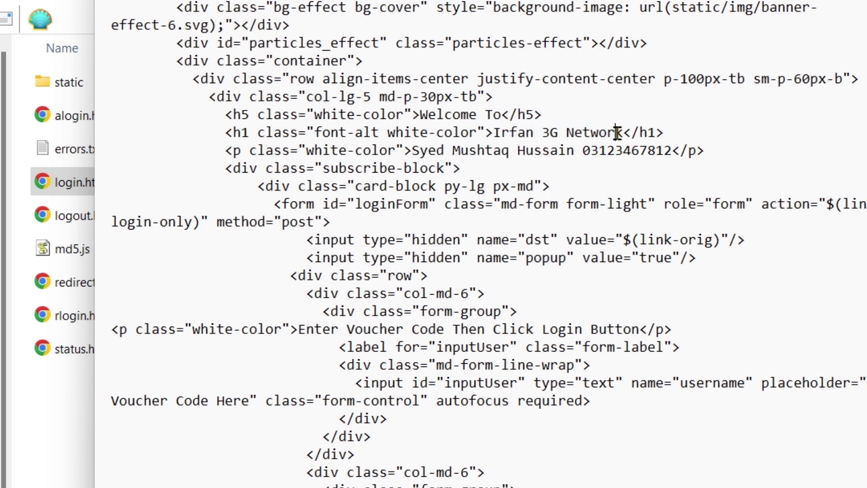
left_click_drag(623, 132, 495, 132)
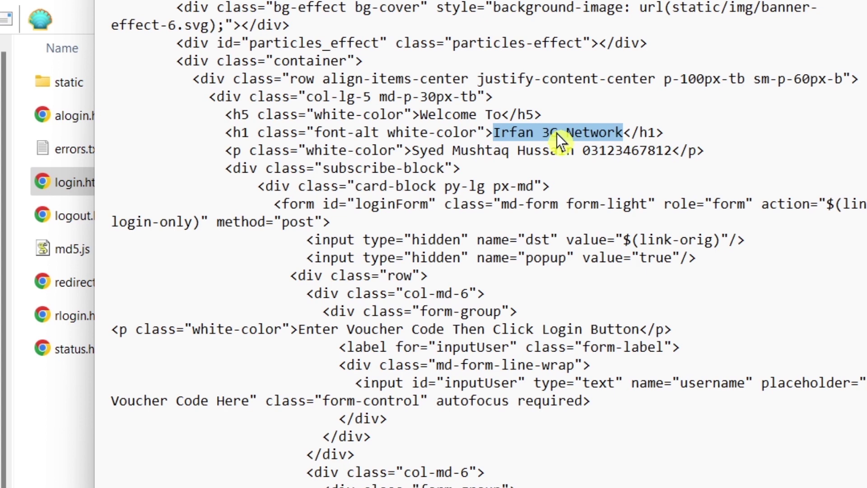
key("BackSpace")
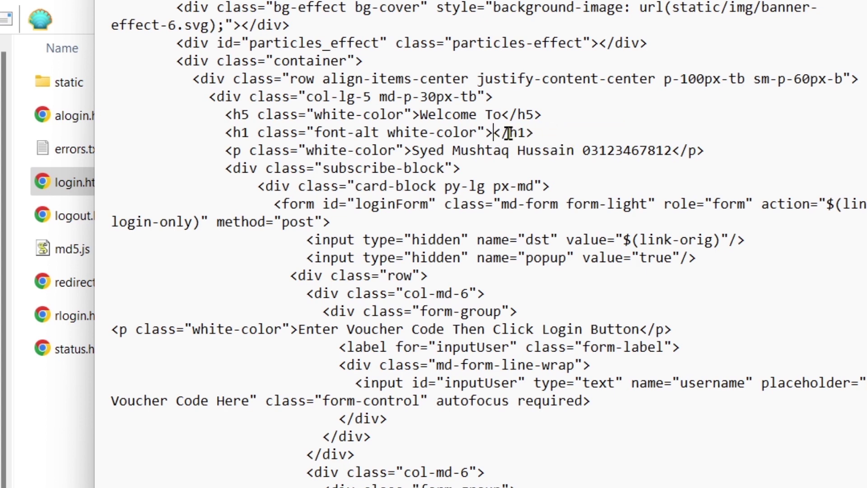
left_click_drag(413, 153, 672, 155)
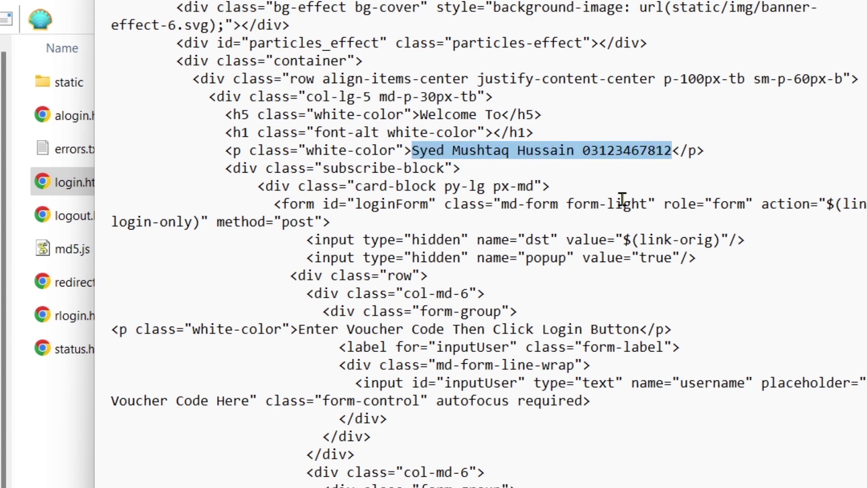
key("Delete")
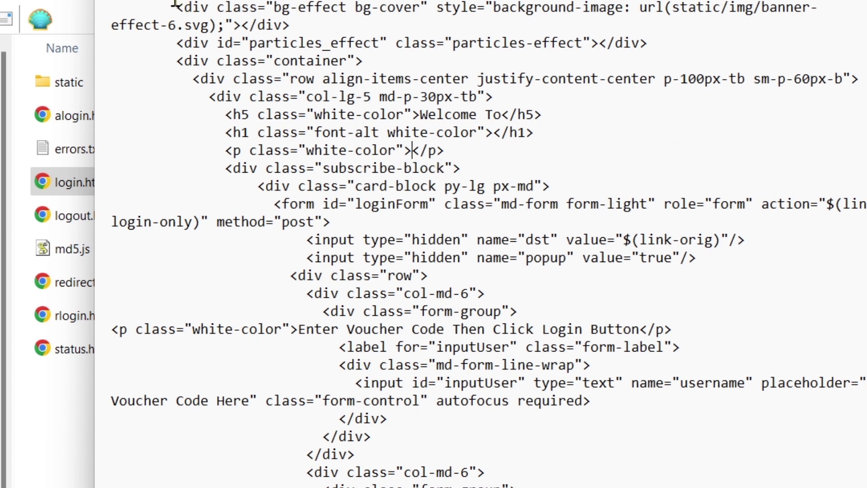
Step: Close login.html in Notepad and discard the edits
key("alt+f")
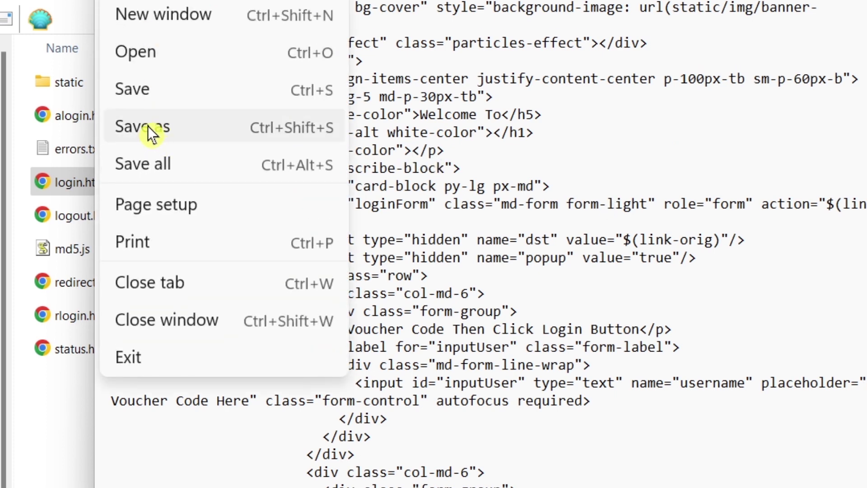
left_click(160, 91)
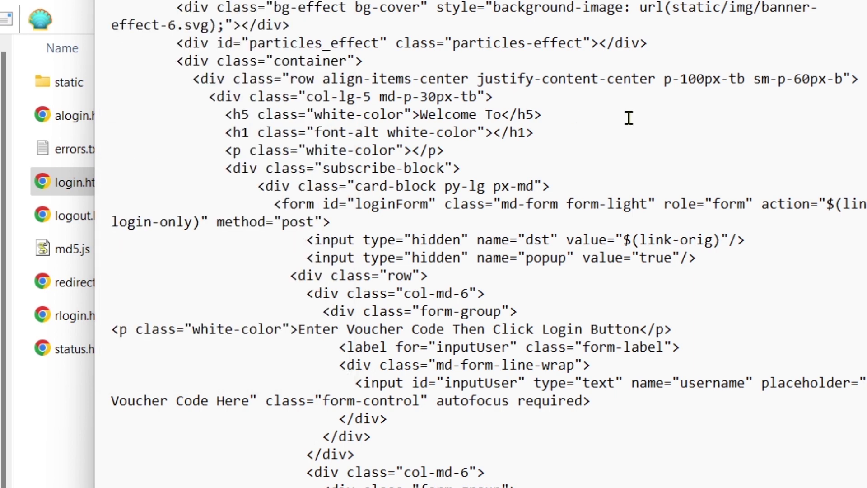
key("alt+F4")
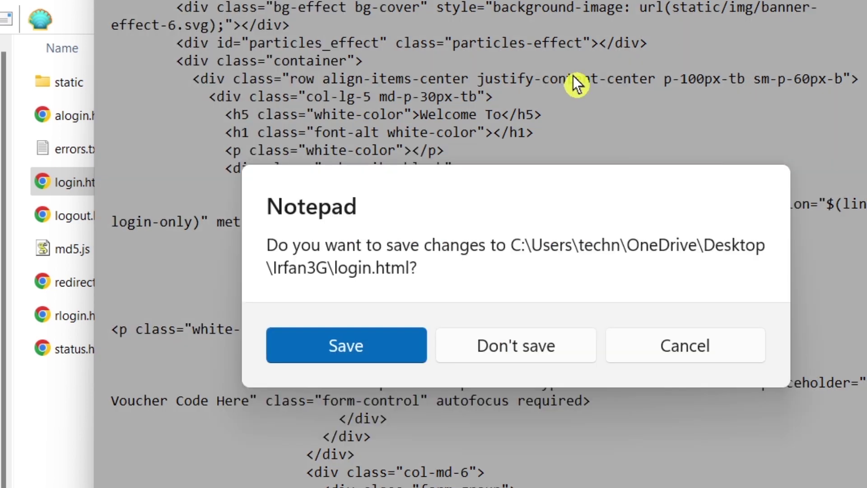
left_click(542, 342)
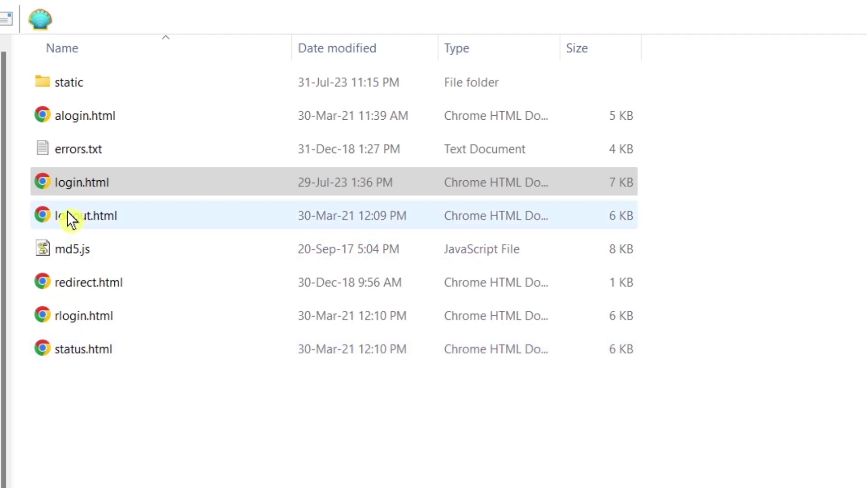
Step: Preview logout.html and status.html in the browser, checking the network name and contact line
double_click(56, 216)
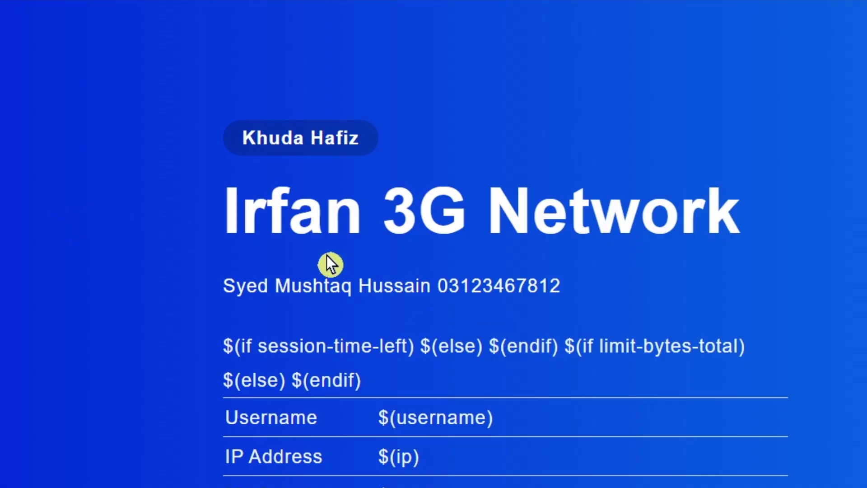
left_click_drag(248, 219, 609, 213)
left_click_drag(352, 289, 523, 285)
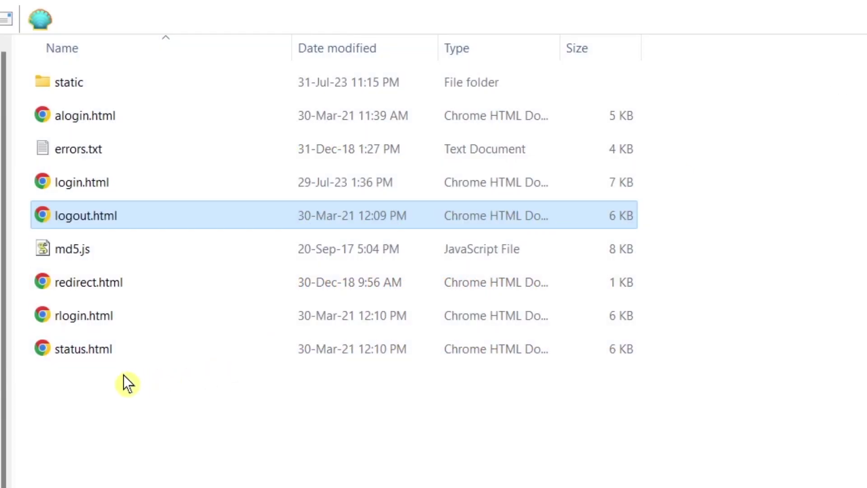
double_click(42, 348)
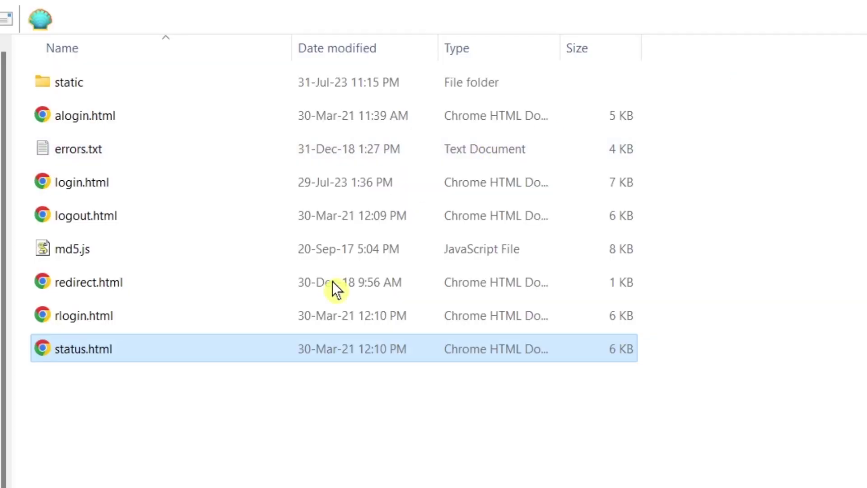
Step: Examine the network name heading and contact paragraph of status.html in Notepad, and close the file without editing it
right_click(66, 348)
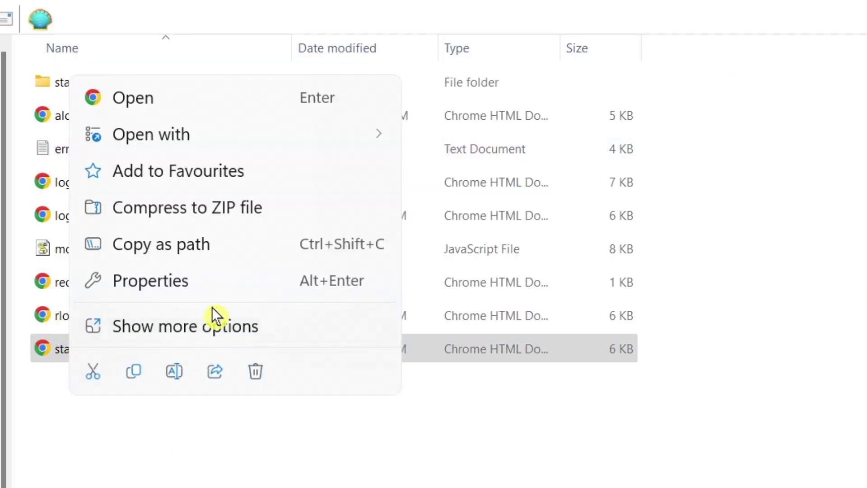
mouse_move(228, 136)
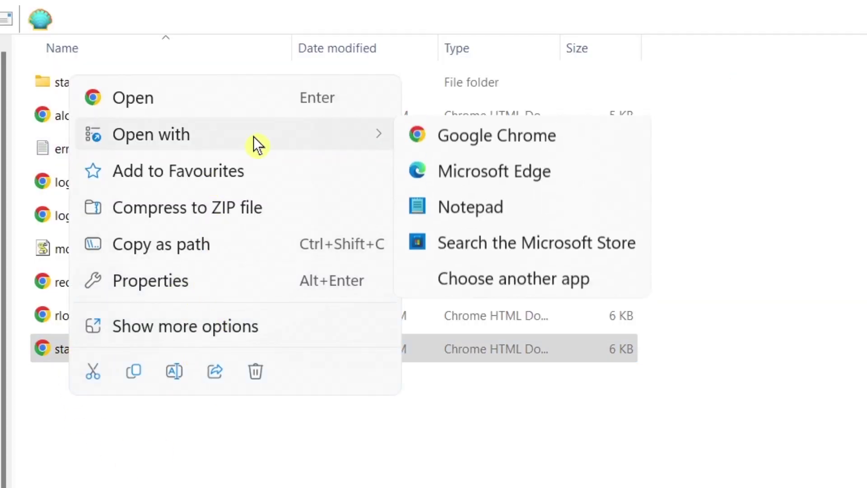
left_click(467, 203)
scroll(519, 181, "down", 7)
scroll(520, 176, "down", 7)
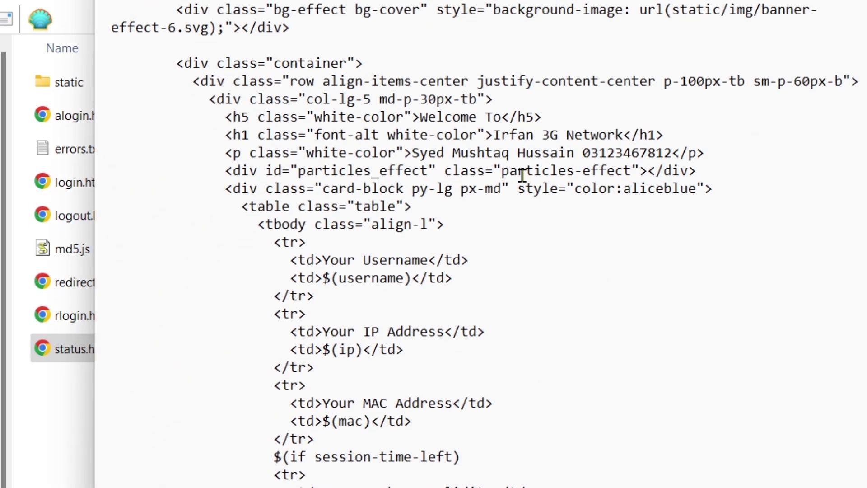
left_click_drag(493, 136, 617, 137)
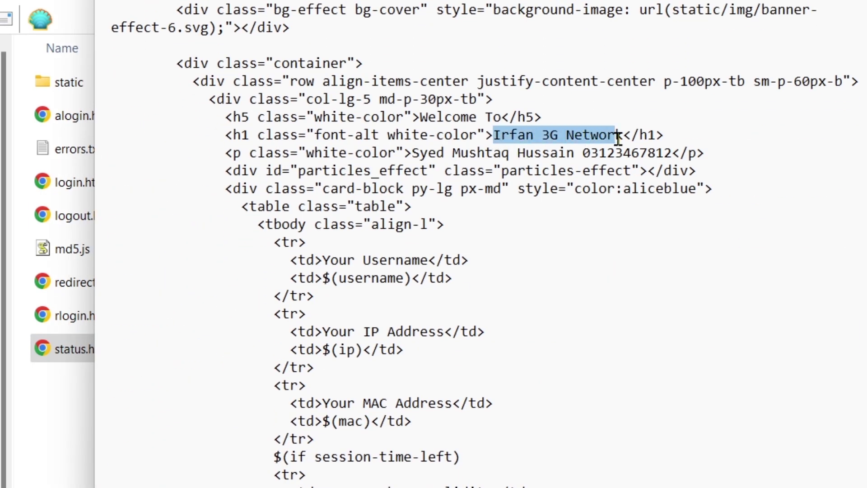
left_click_drag(419, 155, 661, 158)
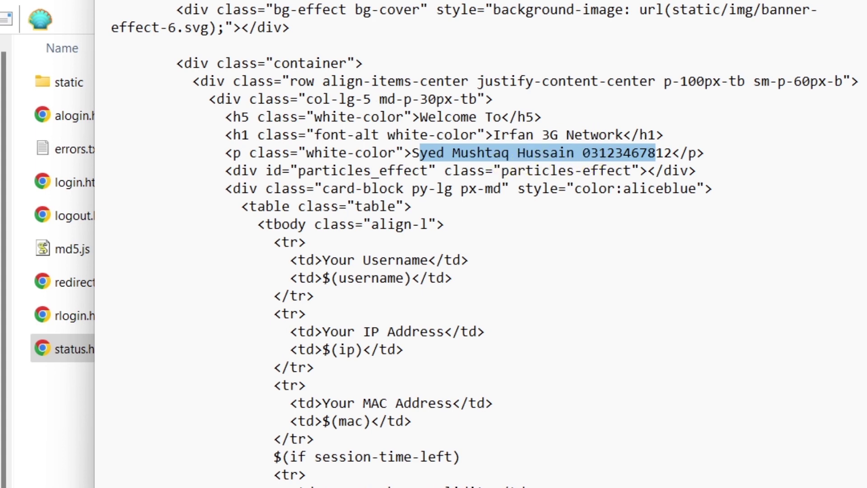
left_click(118, 0)
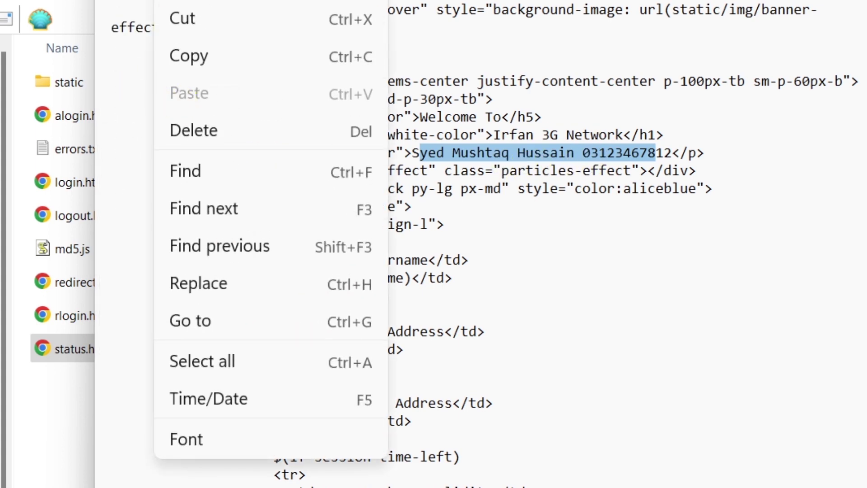
left_click(174, 0)
key("alt+F4")
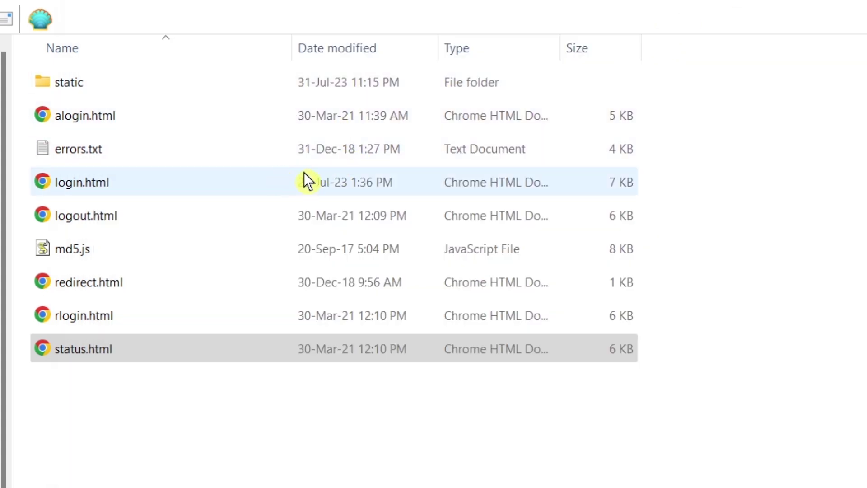
Step: Preview login.html in the browser again and place the cursor in the voucher code field
double_click(58, 187)
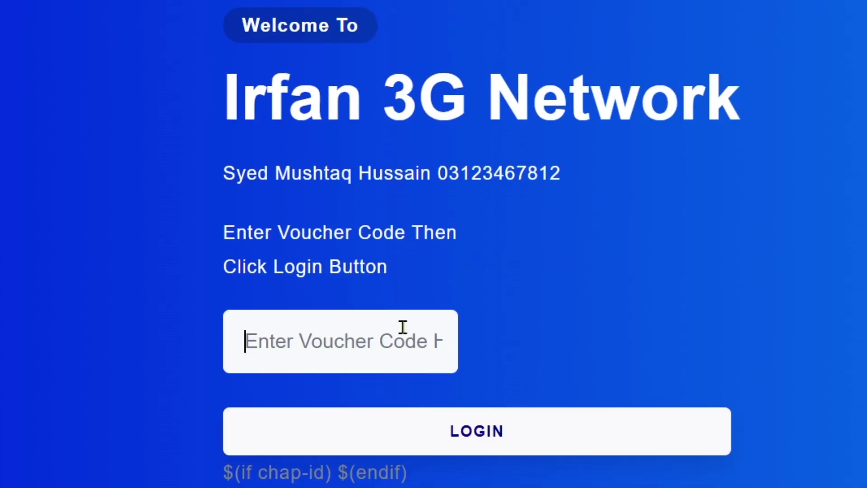
left_click(311, 353)
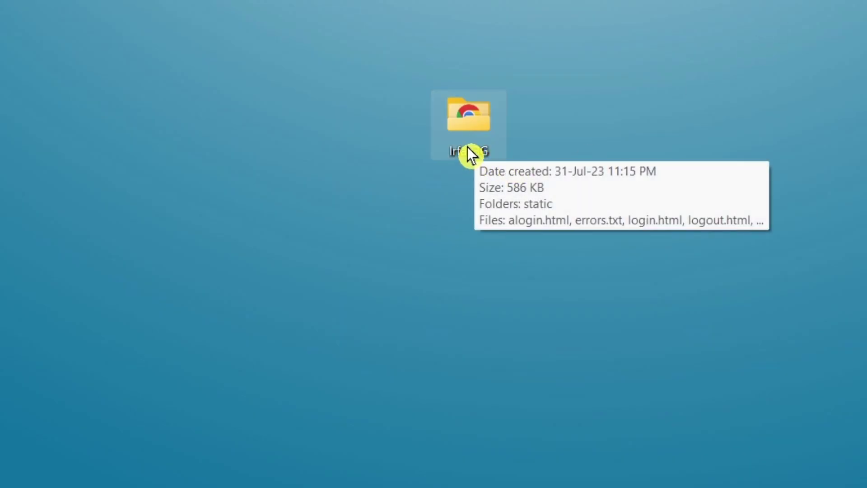
Step: Move the Irfan3G folder to the left side of the desktop
left_click_drag(480, 124, 18, 135)
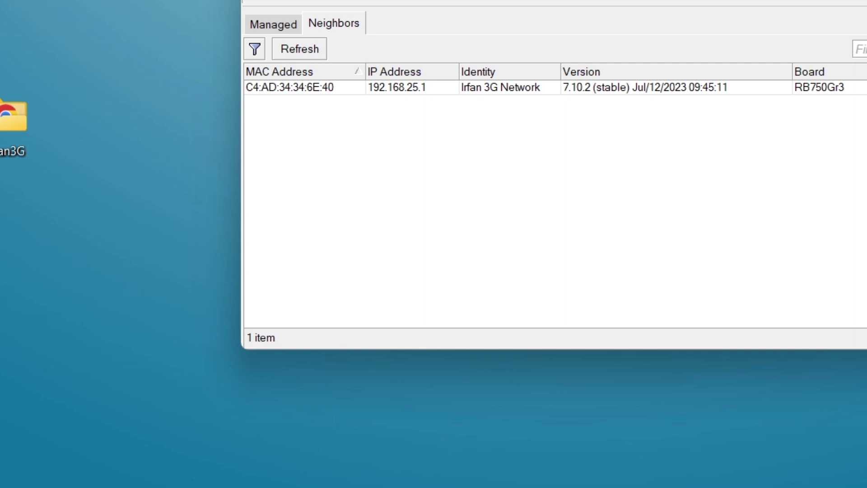
Step: Switch to WinBox, connect to the Irfan 3G Network router, and open its file list clear of the main menu
key("Return")
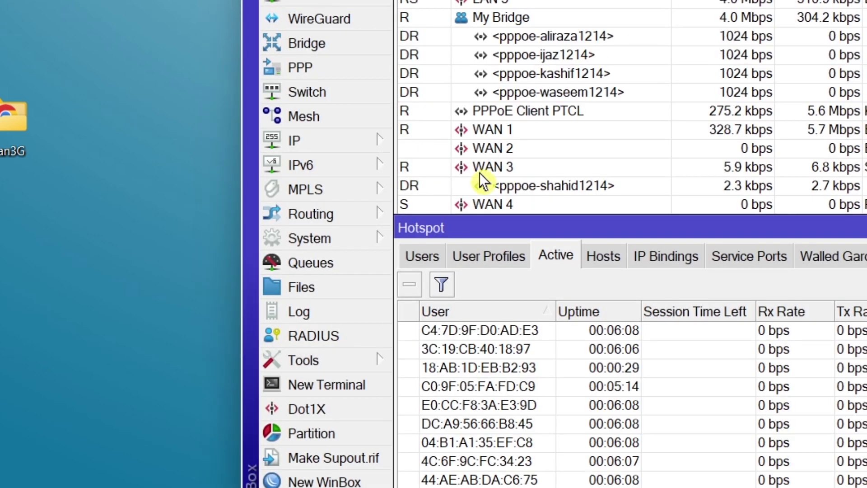
left_click(308, 288)
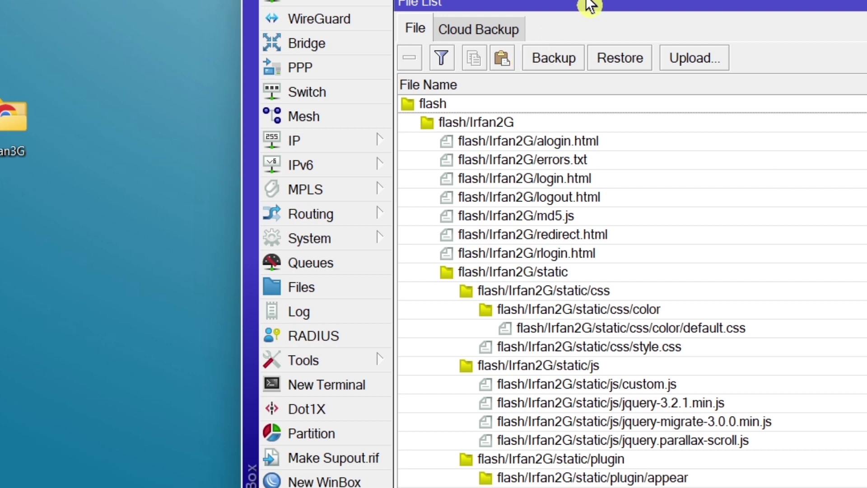
left_click_drag(586, 5, 638, 1)
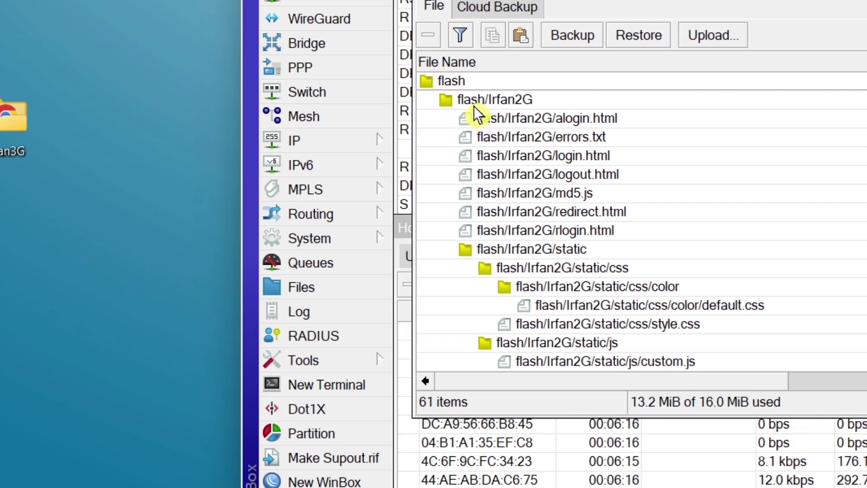
Step: Delete the flash/Irfan2G folder from the router and copy the desktop Irfan3G folder into flash
left_click(519, 102)
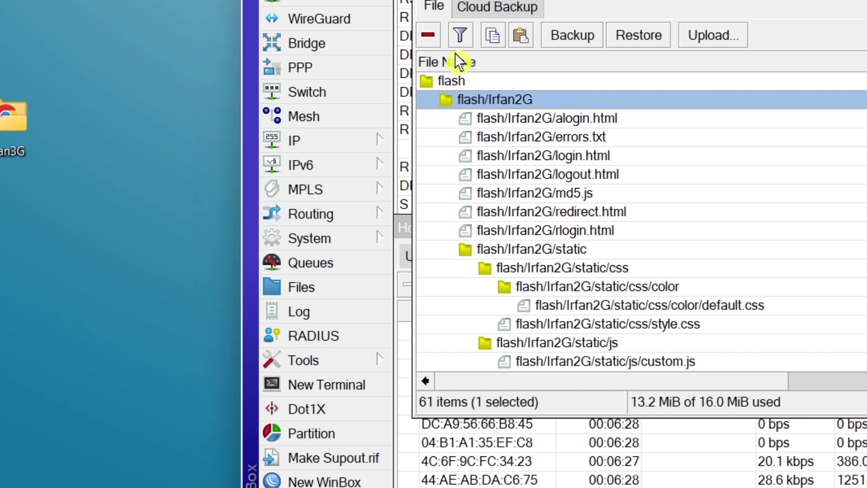
left_click(430, 33)
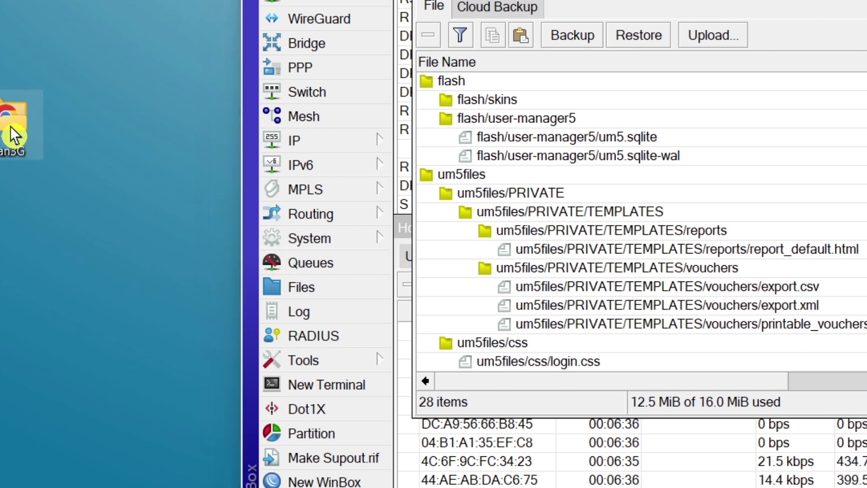
left_click_drag(10, 143, 450, 82)
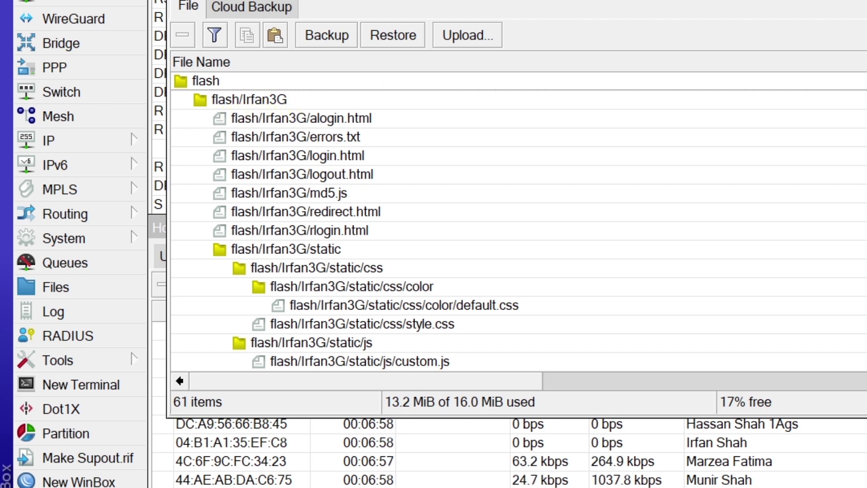
left_click(859, 1)
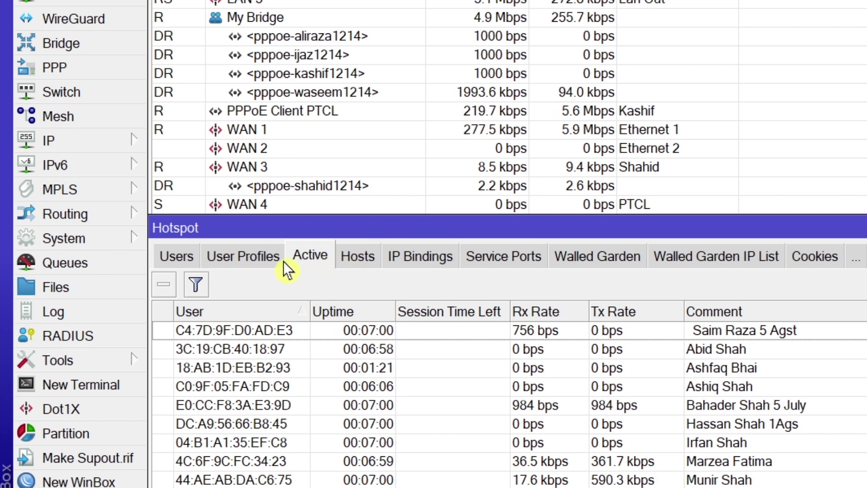
Step: Find the hotspot server profiles and open hsprof1 for editing
left_click(240, 261)
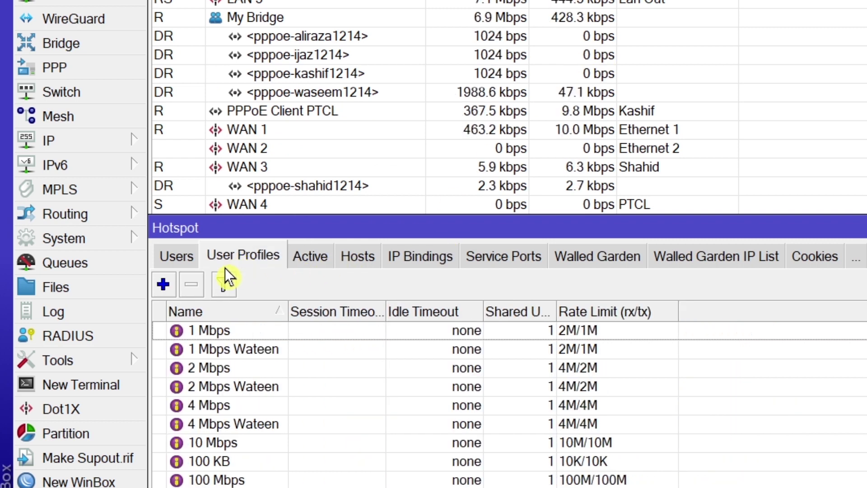
left_click(182, 256)
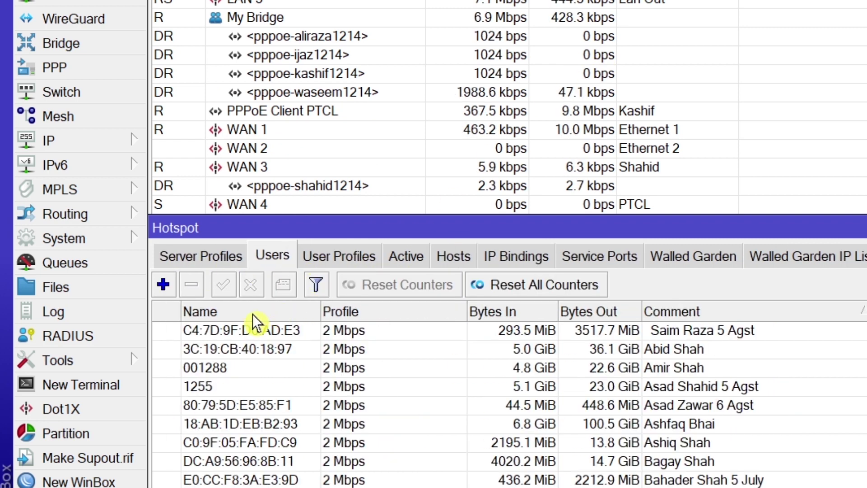
left_click(199, 261)
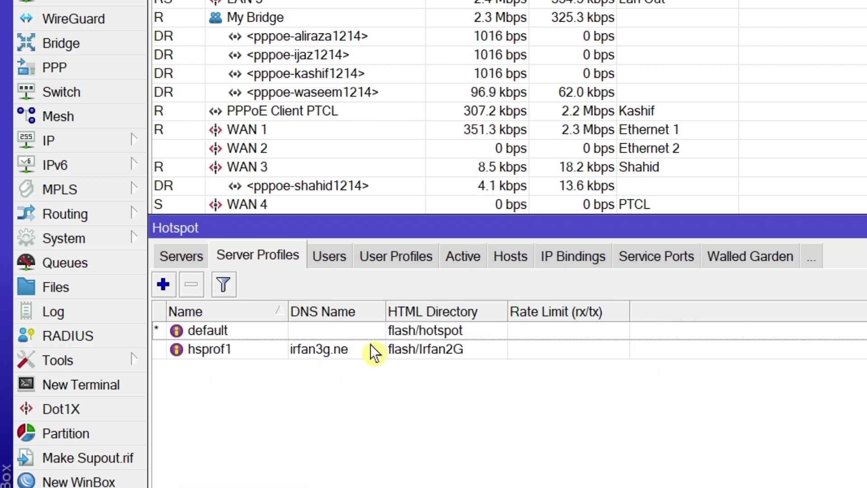
left_click(222, 355)
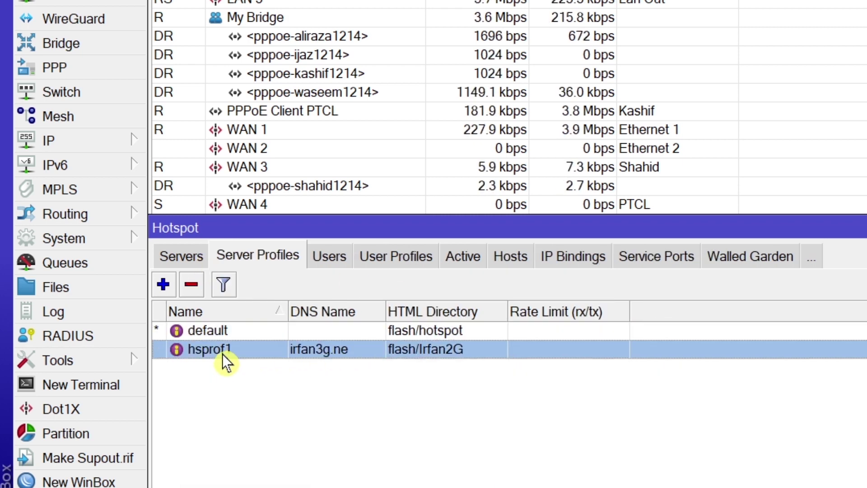
double_click(328, 355)
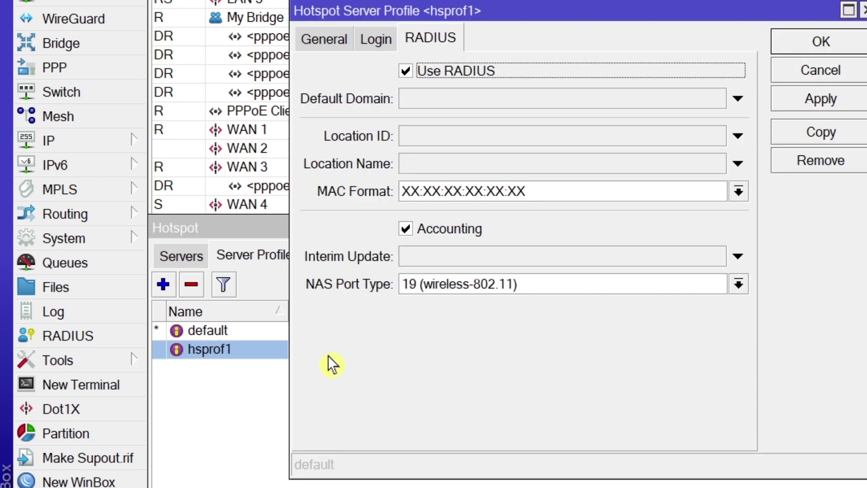
Step: Set the HTML directory of hsprof1 to flash/Irfan3G, save the profile, and return to the active hotspot users
left_click(320, 42)
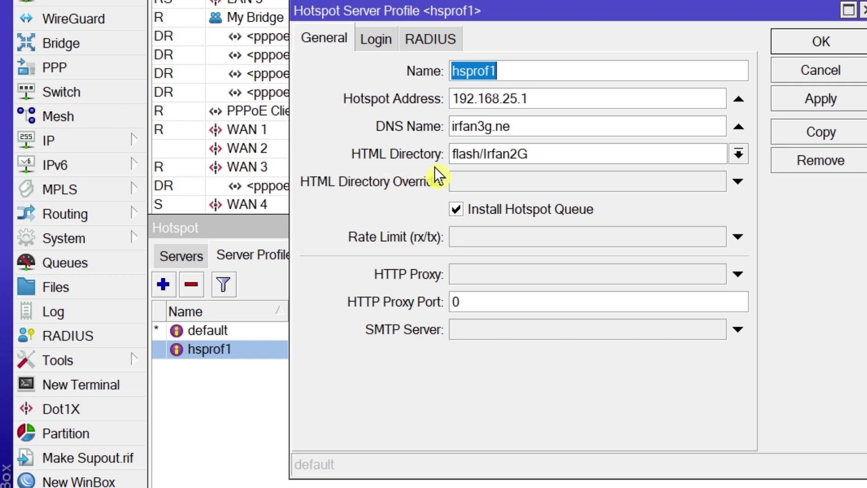
left_click(739, 154)
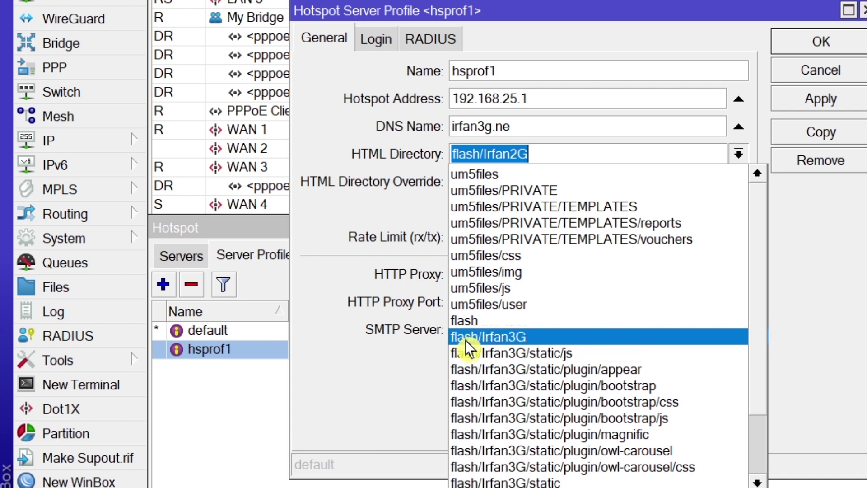
left_click(514, 338)
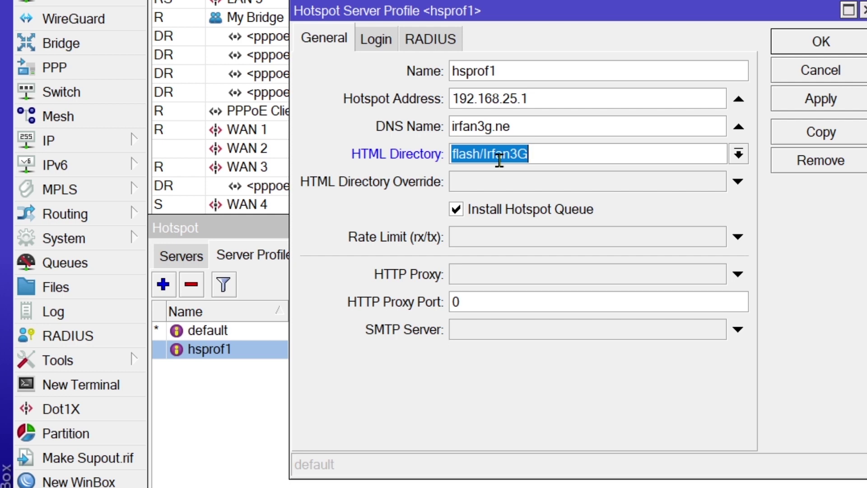
left_click(811, 100)
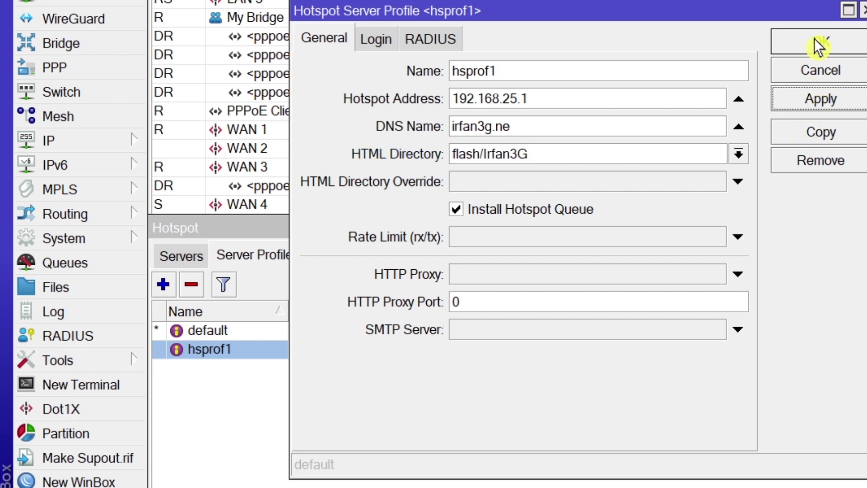
left_click(816, 45)
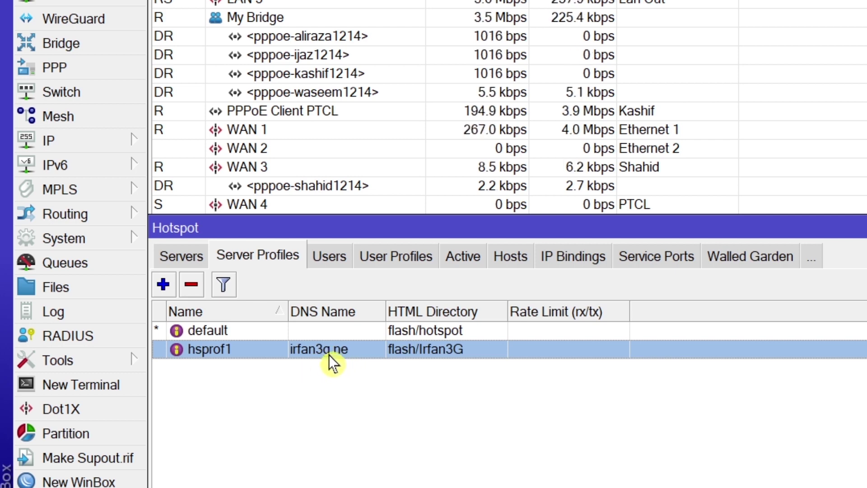
left_click(462, 256)
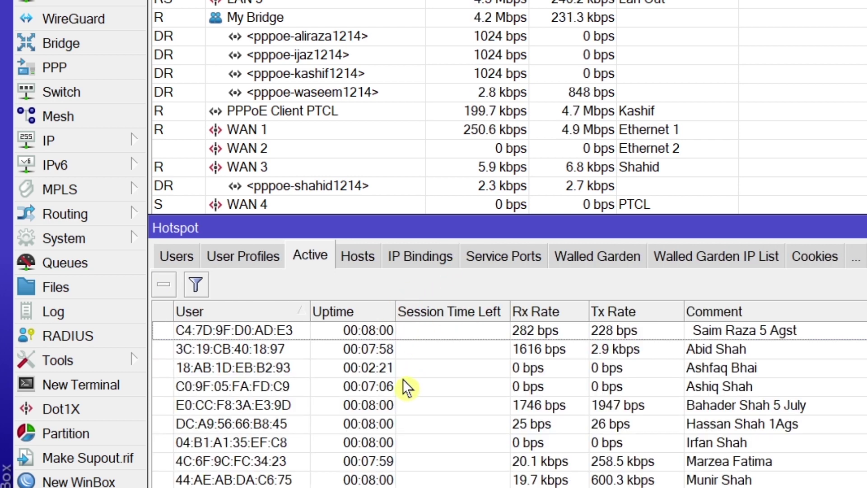